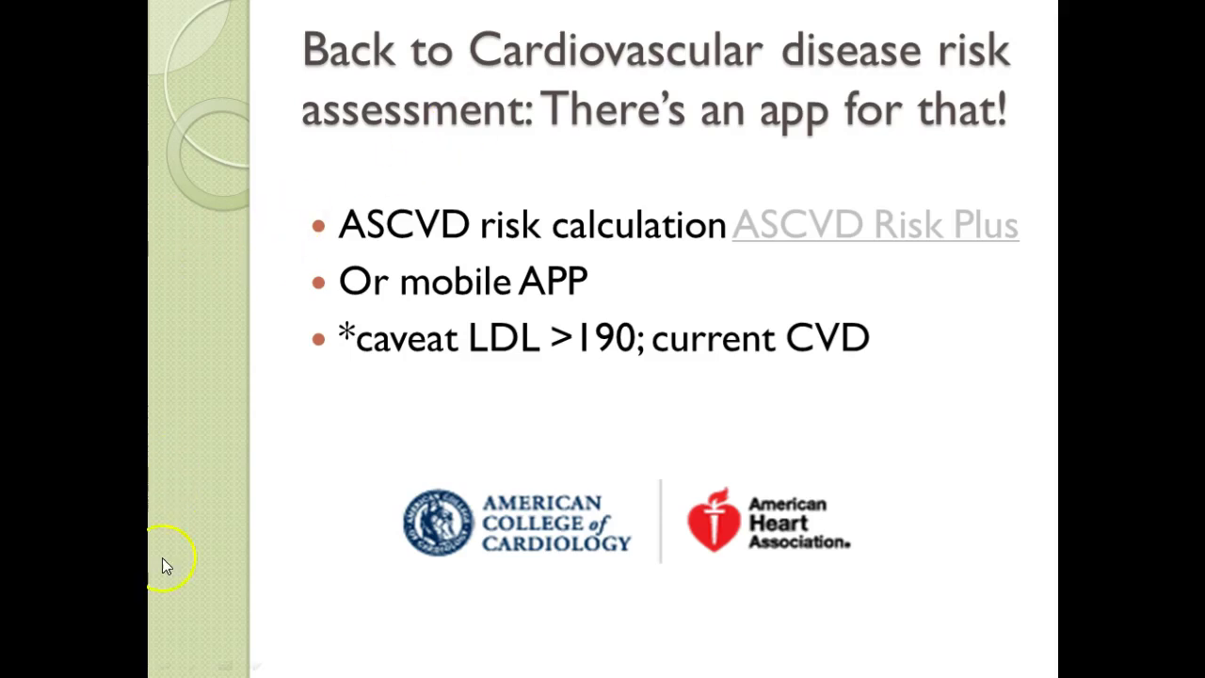
Follow the slide's ASCVD Risk Plus link to open the calculator in the browser
{"action": "left_click", "coordinate": [186, 648]}
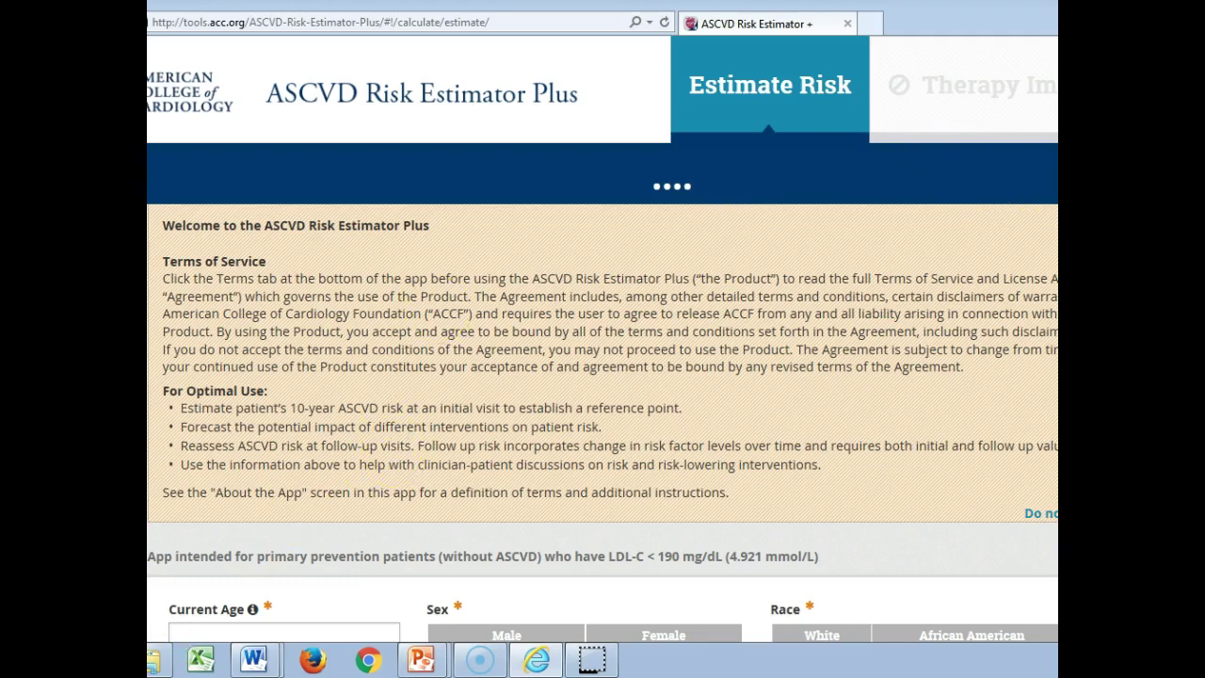
Enter the patient's age as 49, sex Male and race White
{"action": "scroll", "coordinate": [602, 423], "scroll_direction": "down", "scroll_amount": 3}
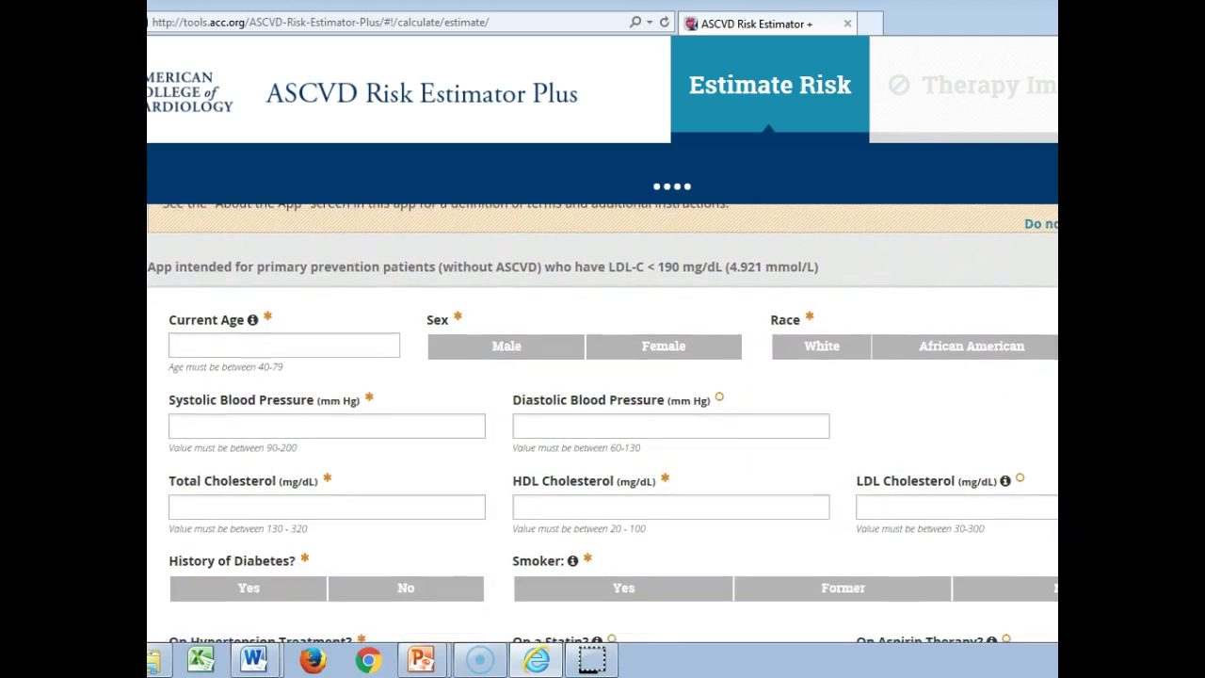
{"action": "left_click", "coordinate": [243, 337]}
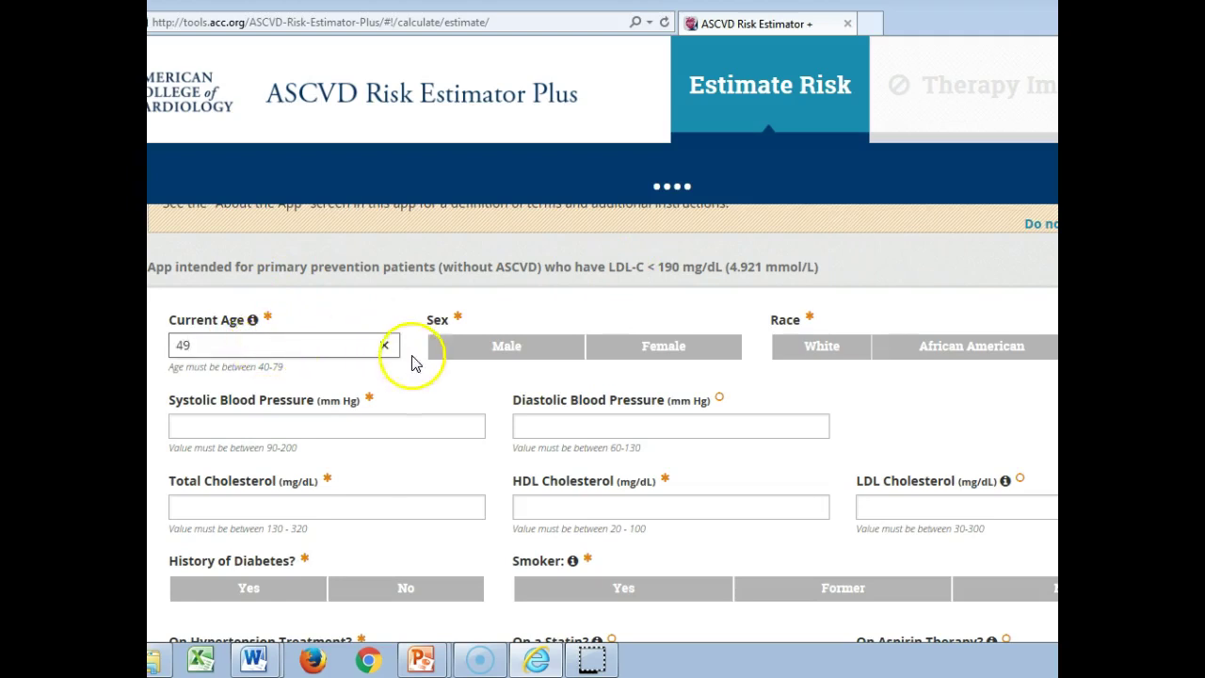
{"action": "left_click", "coordinate": [479, 345]}
{"action": "left_click", "coordinate": [825, 348]}
Enter BP 130/80, total cholesterol 208, HDL 40, LDL 138, and no diabetes
{"action": "left_click", "coordinate": [175, 425]}
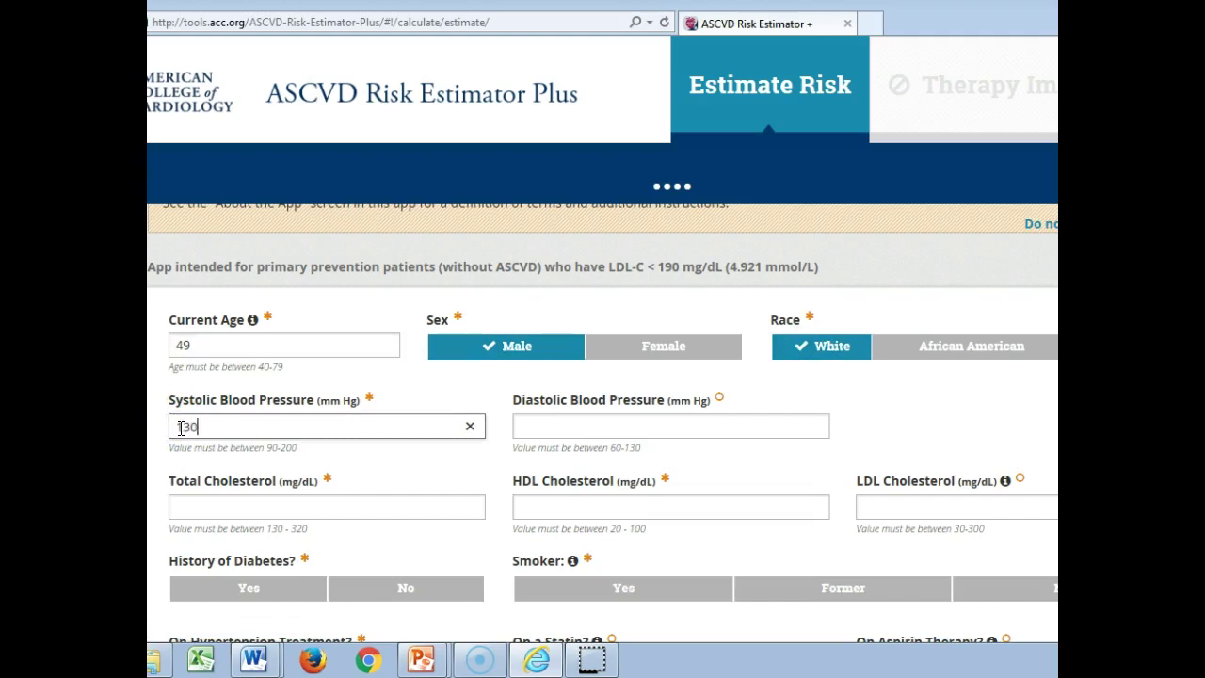
{"action": "left_click", "coordinate": [567, 426]}
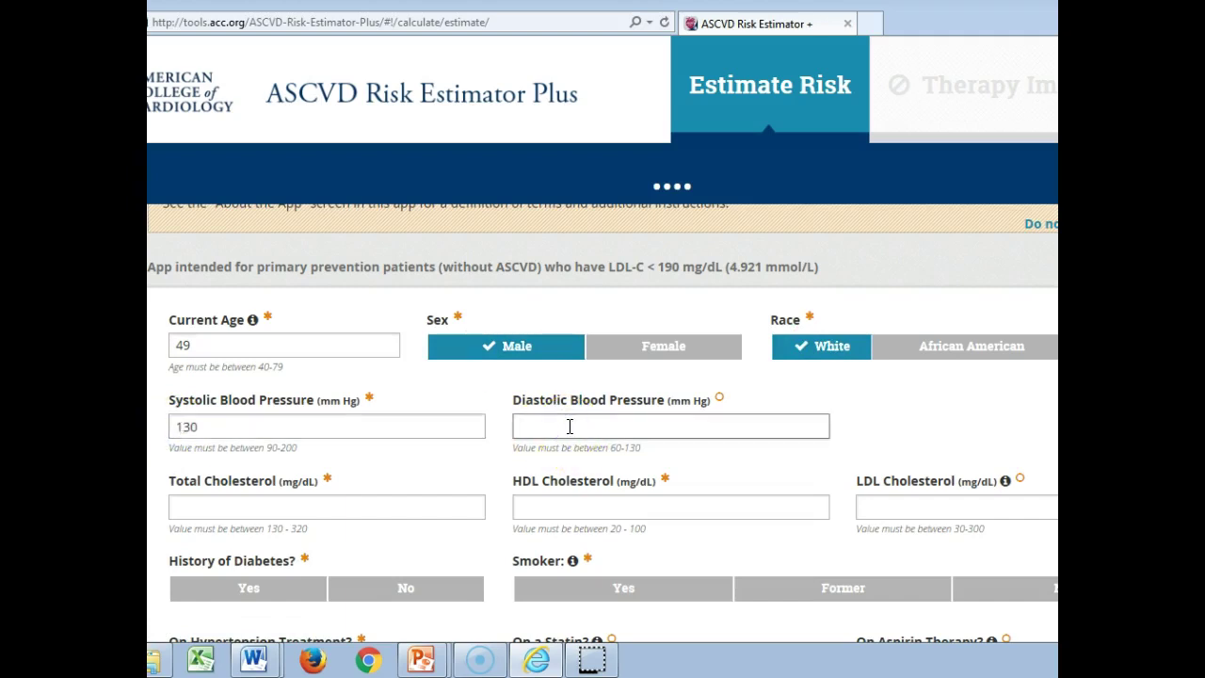
{"action": "left_click", "coordinate": [258, 506]}
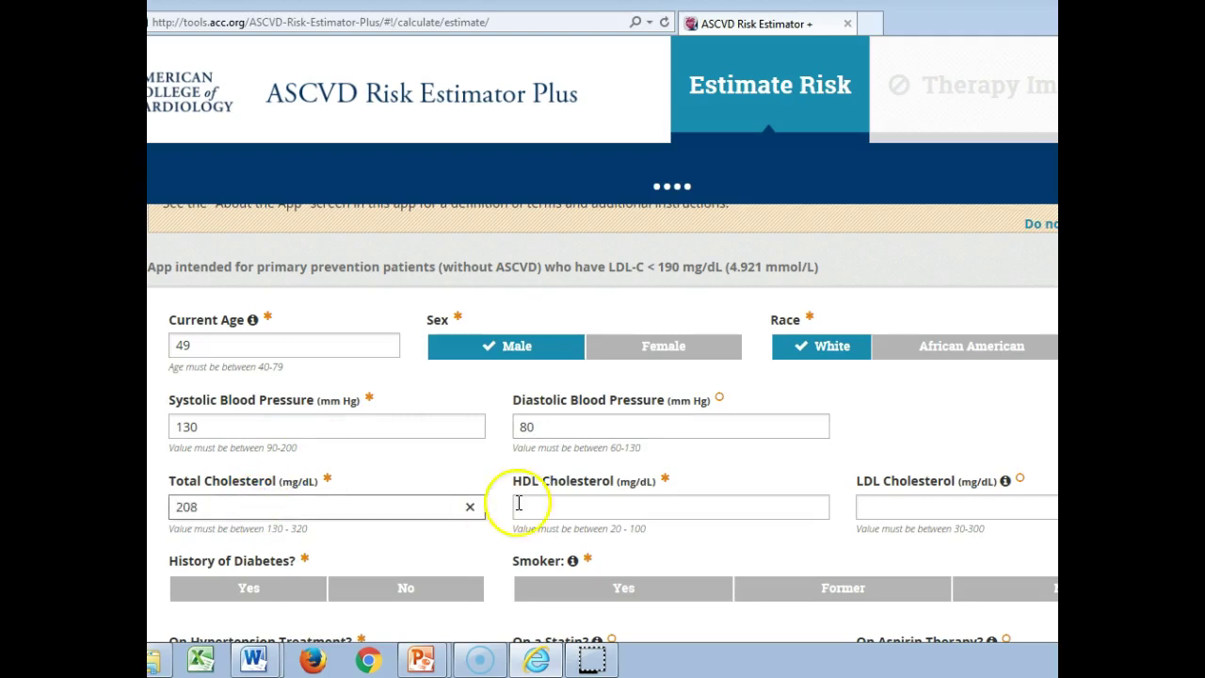
{"action": "left_click", "coordinate": [593, 506]}
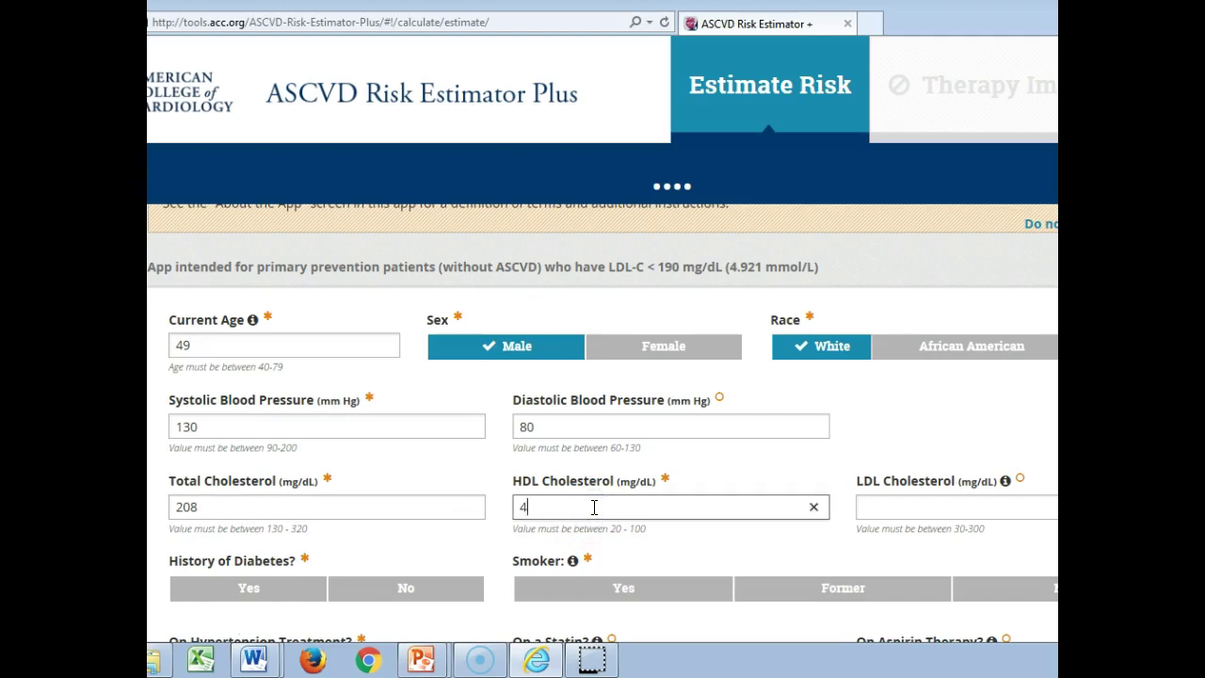
{"action": "left_click", "coordinate": [888, 508]}
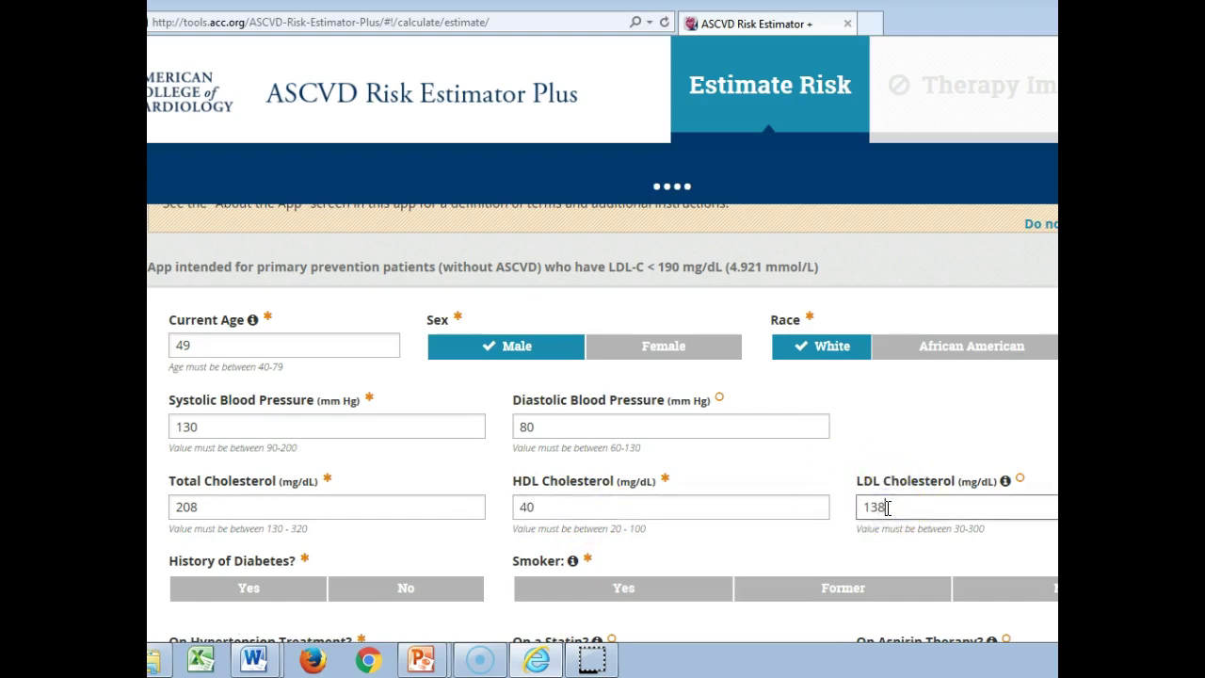
{"action": "type", "text": "138"}
{"action": "left_click", "coordinate": [437, 588]}
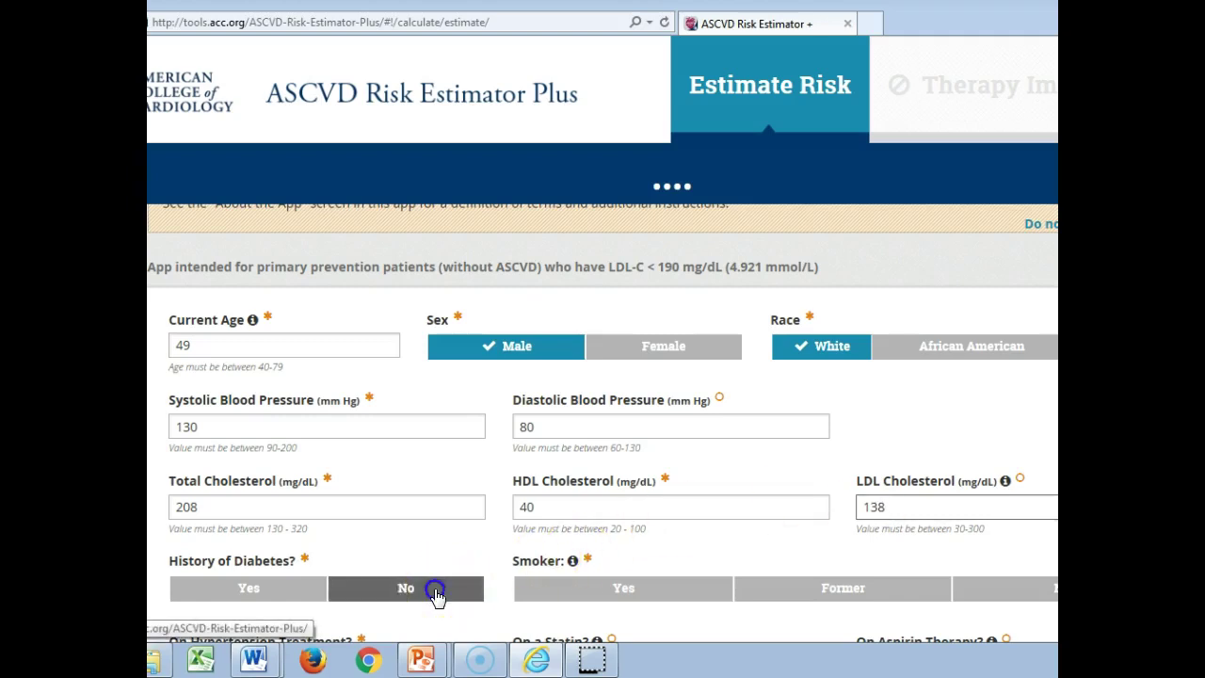
Mark the patient as a current smoker on hypertension treatment, taking no statin or aspirin
{"action": "left_click", "coordinate": [558, 591]}
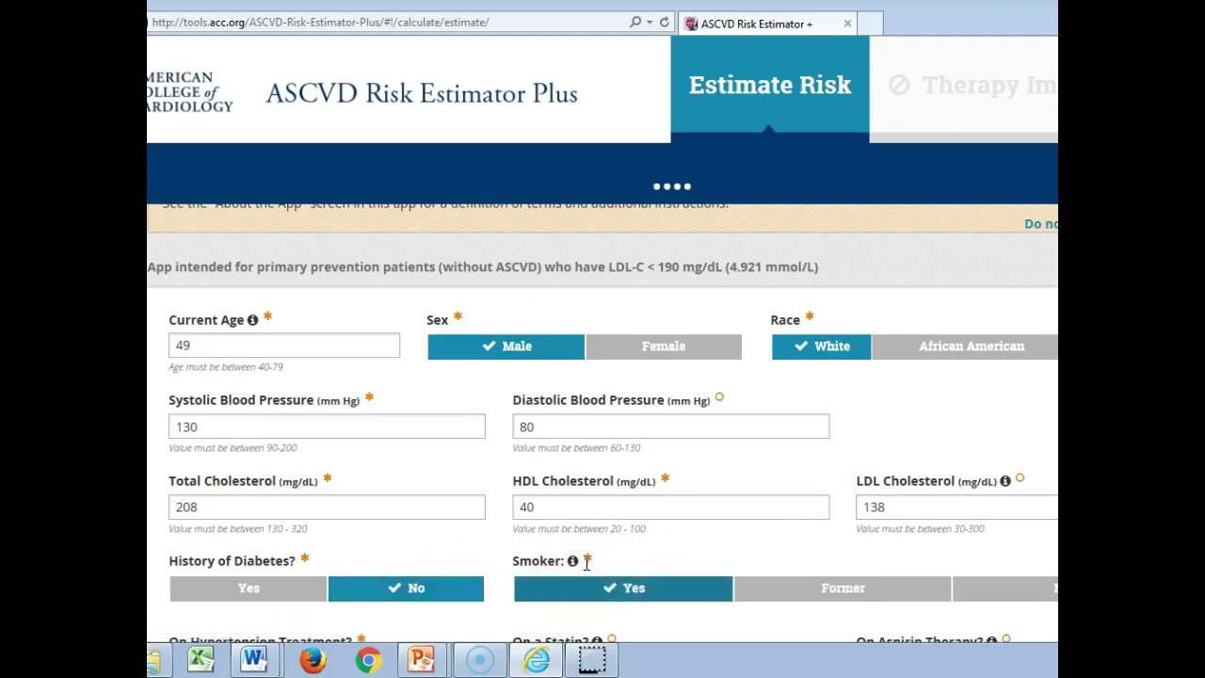
{"action": "mouse_move", "coordinate": [574, 562]}
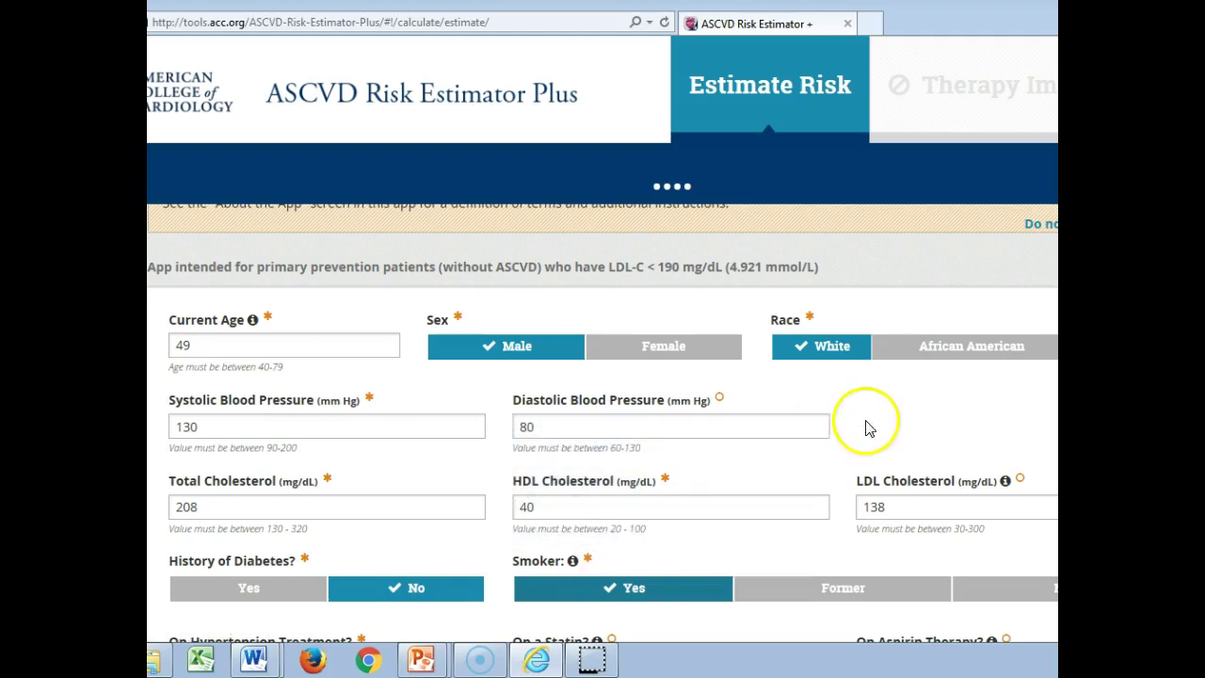
{"action": "scroll", "coordinate": [602, 424], "scroll_direction": "down", "scroll_amount": 3}
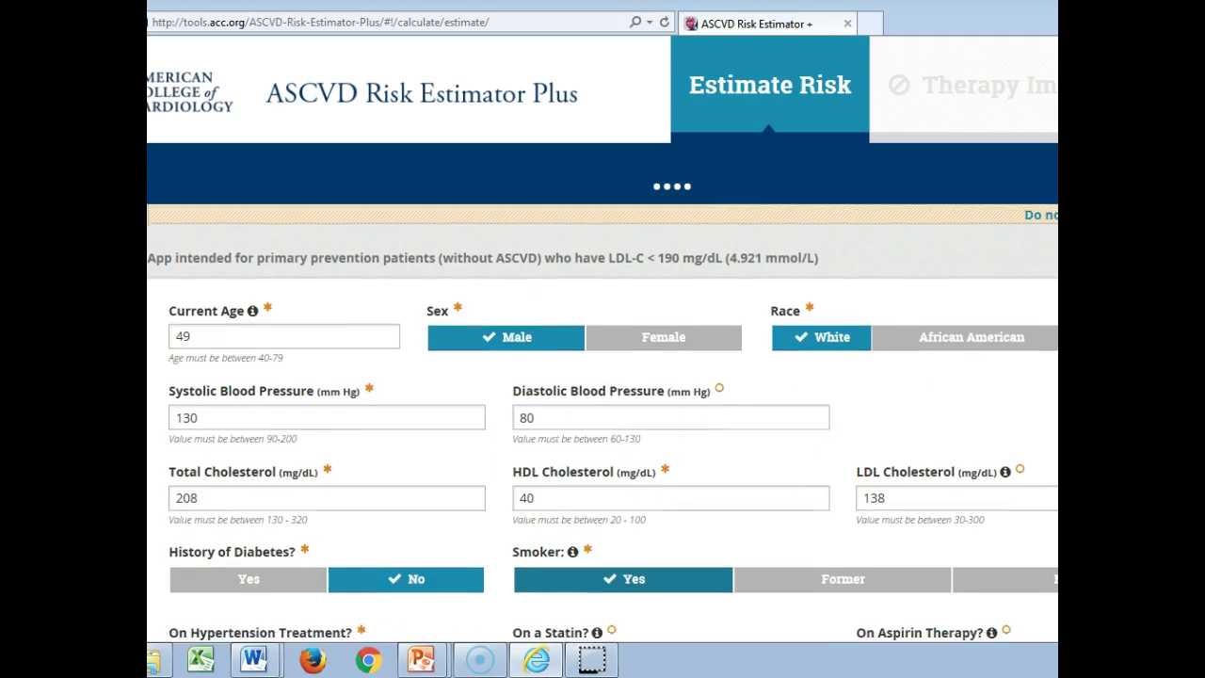
{"action": "scroll", "coordinate": [603, 424], "scroll_direction": "down", "scroll_amount": 1}
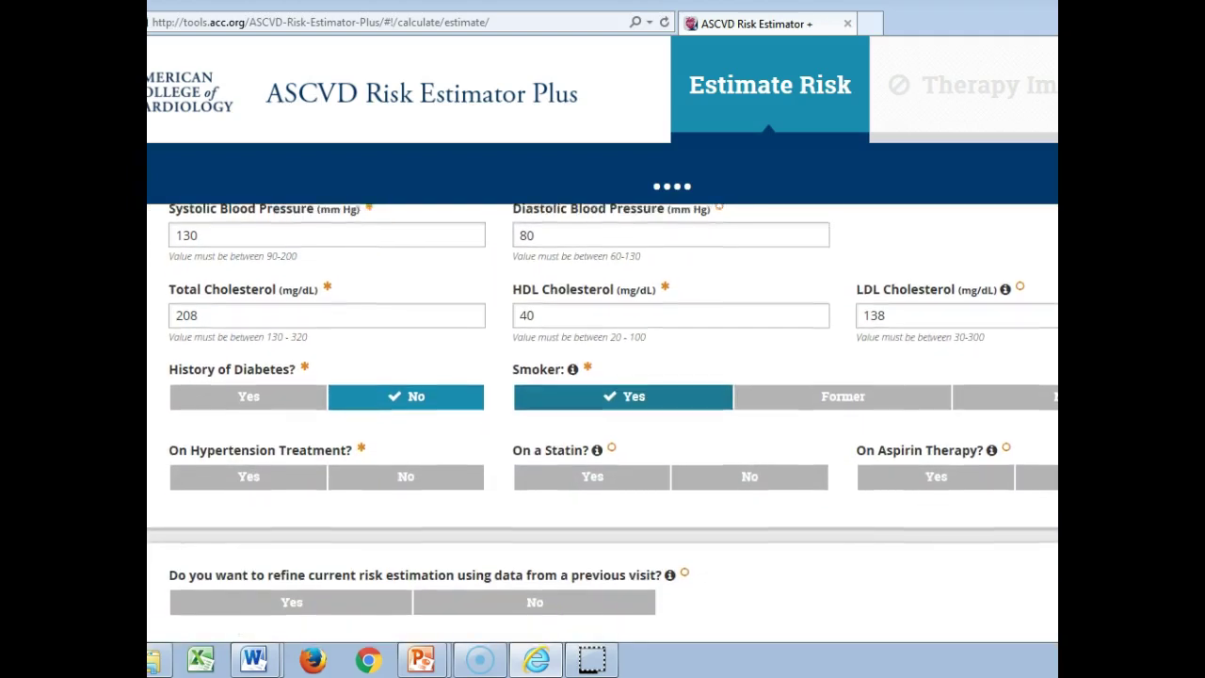
{"action": "scroll", "coordinate": [602, 416], "scroll_direction": "down", "scroll_amount": 1}
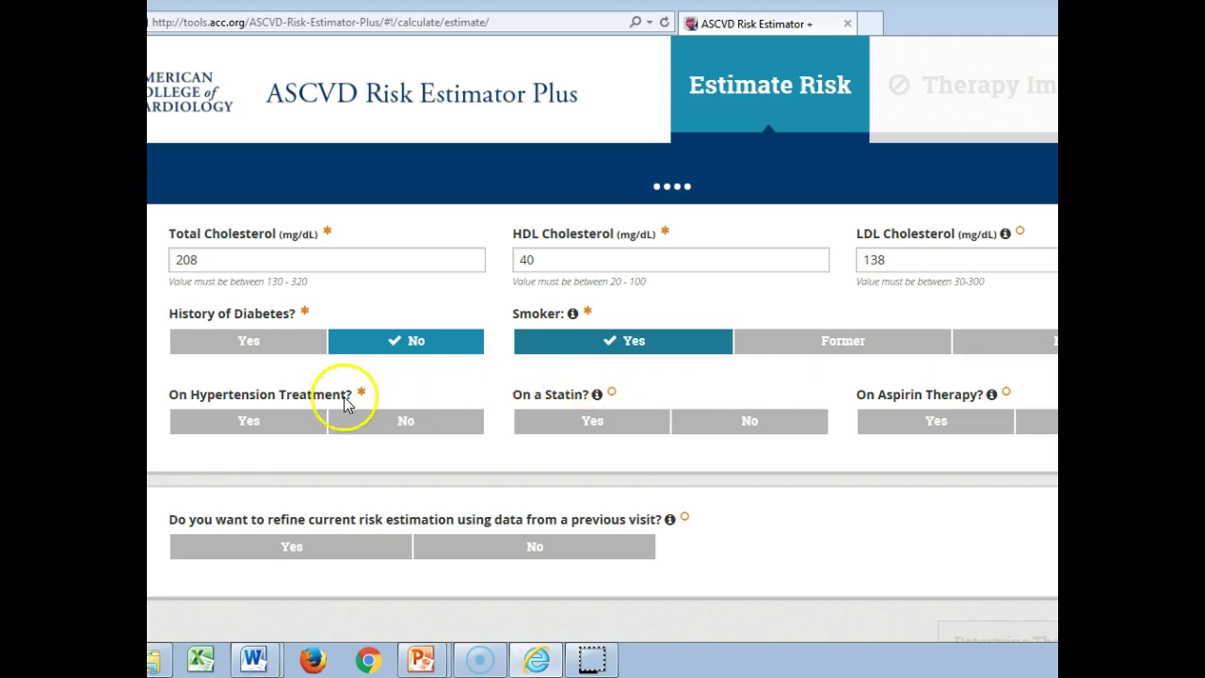
{"action": "left_click", "coordinate": [226, 431]}
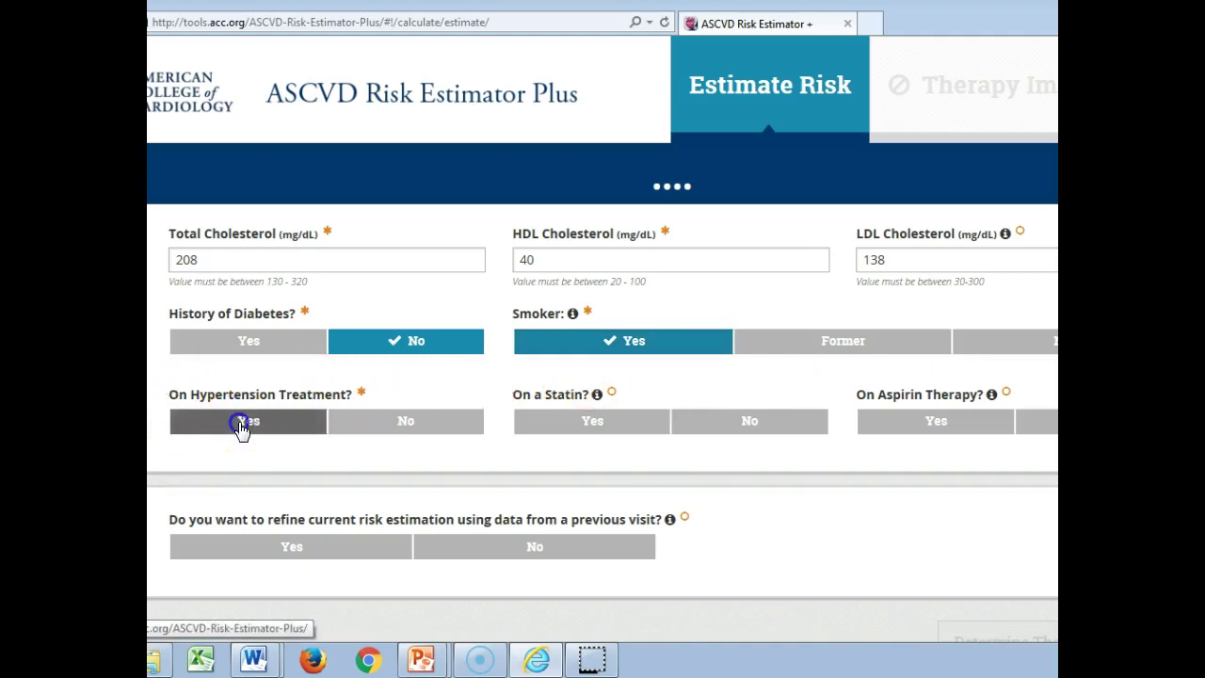
{"action": "left_click", "coordinate": [727, 431]}
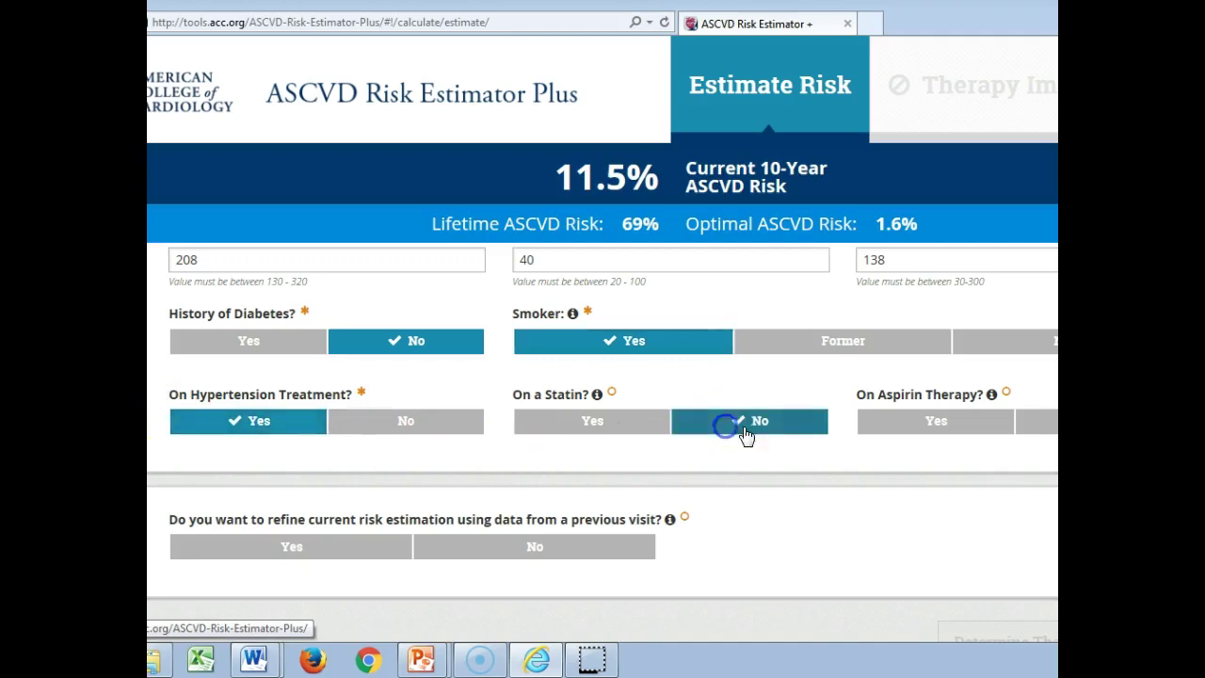
{"action": "left_click", "coordinate": [1045, 430]}
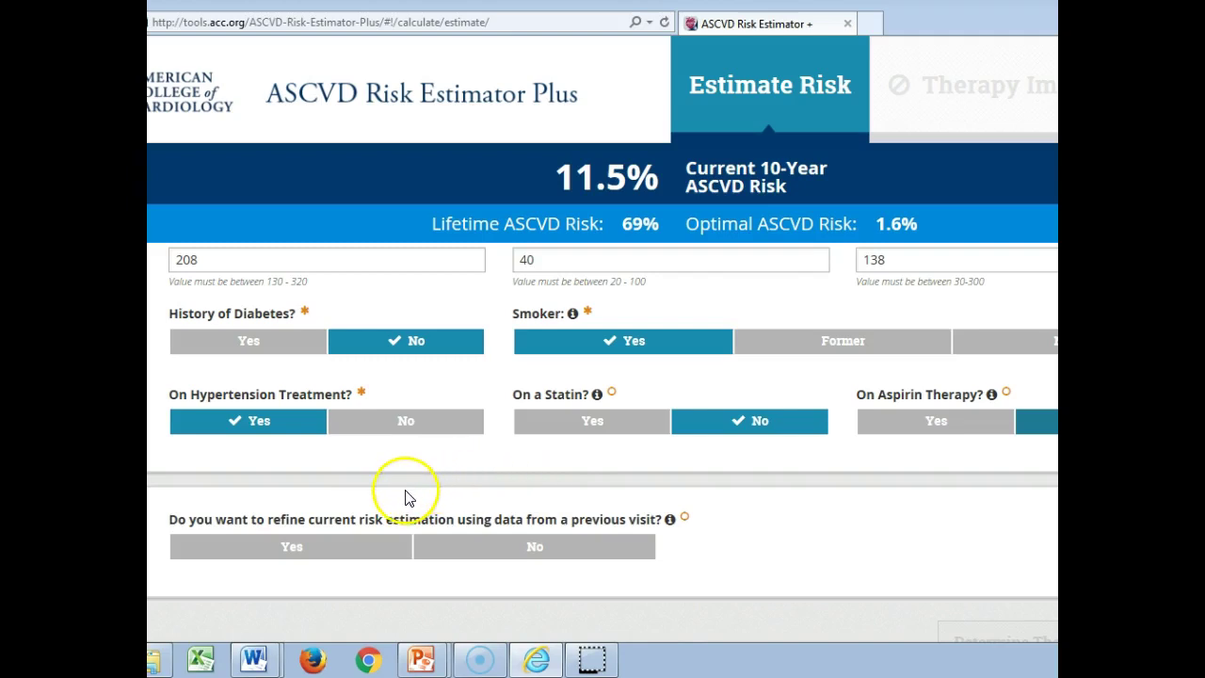
Answer No to refining the risk estimate with previous-visit data
{"action": "left_click", "coordinate": [500, 552]}
{"action": "scroll", "coordinate": [503, 555], "scroll_direction": "down", "scroll_amount": 3}
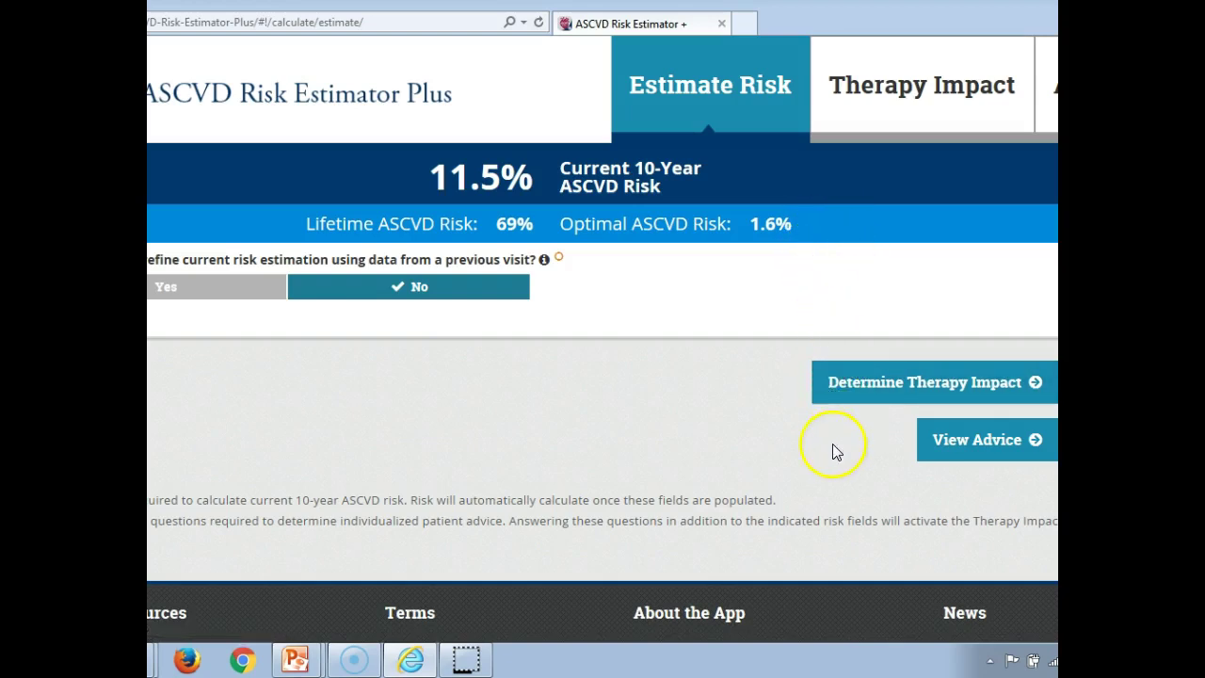
Open Determine Therapy Impact and scroll down to the Project Risk Reduction by Therapy section
{"action": "left_click", "coordinate": [862, 394]}
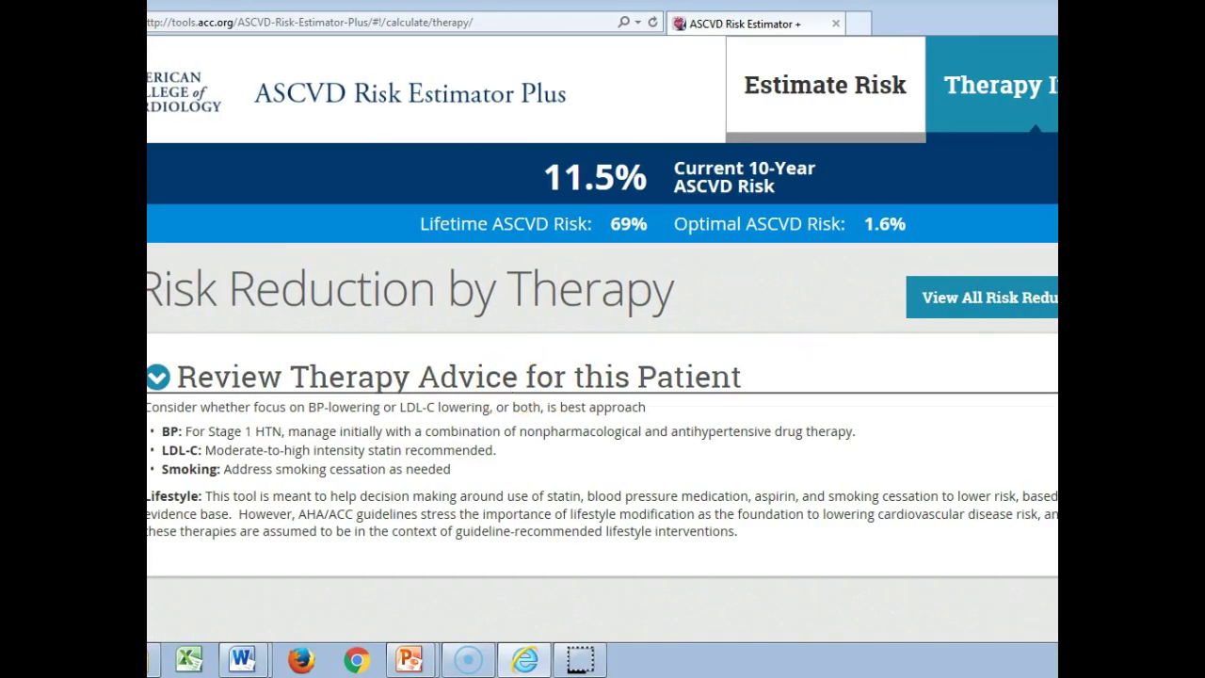
{"action": "scroll", "coordinate": [603, 439], "scroll_direction": "down", "scroll_amount": 2}
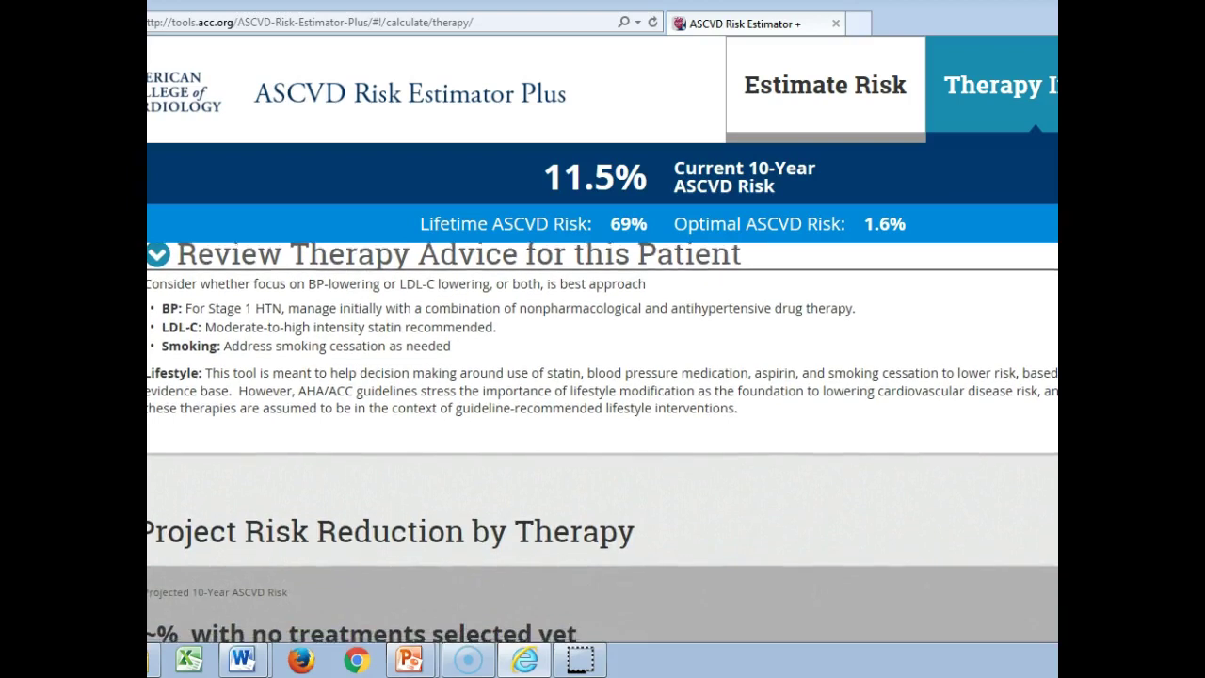
{"action": "scroll", "coordinate": [603, 433], "scroll_direction": "down", "scroll_amount": 1}
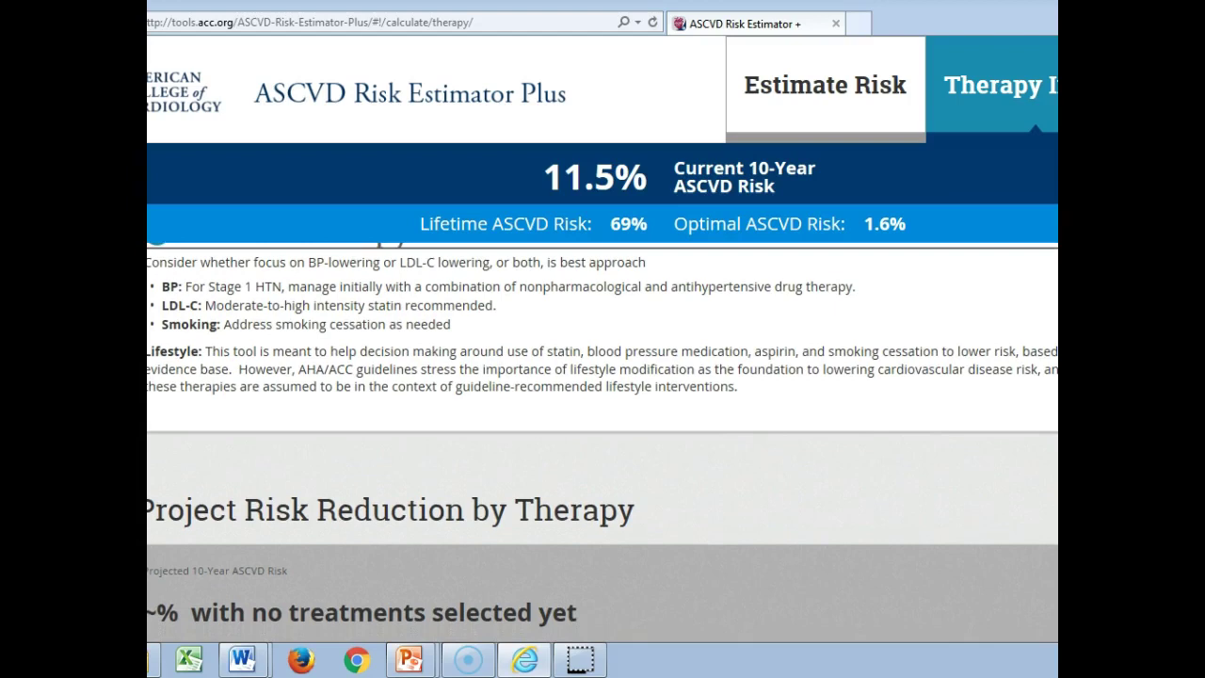
{"action": "scroll", "coordinate": [602, 444], "scroll_direction": "down", "scroll_amount": 1}
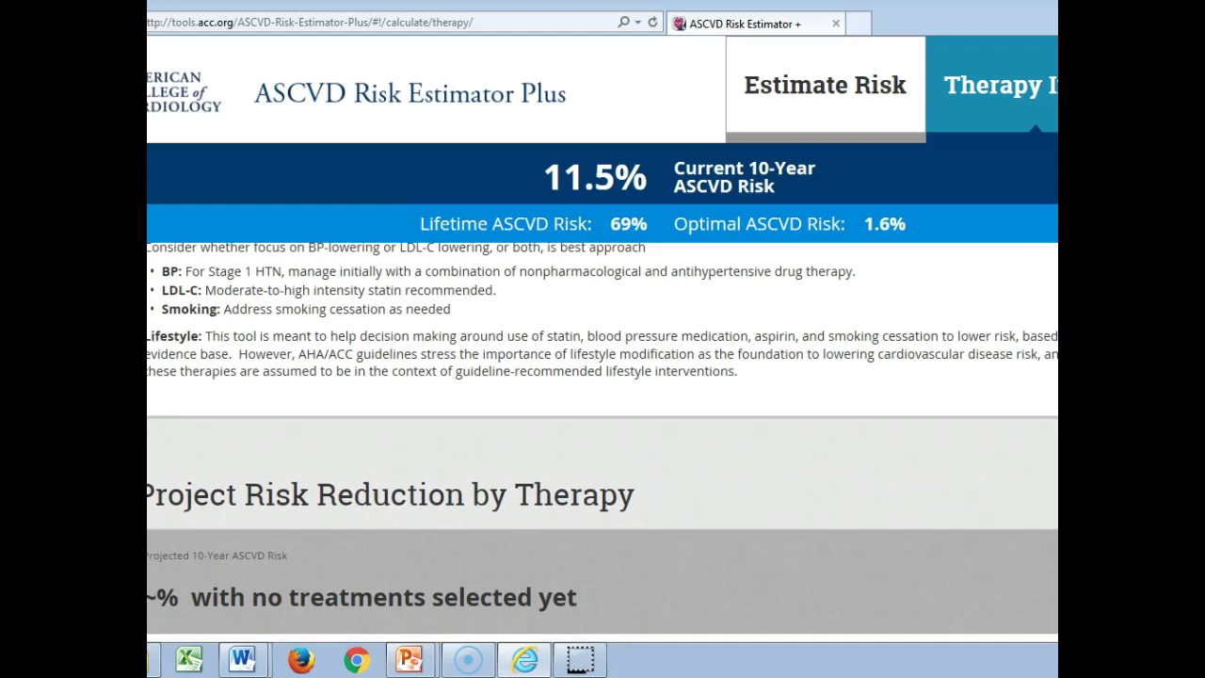
{"action": "scroll", "coordinate": [603, 443], "scroll_direction": "down", "scroll_amount": 2}
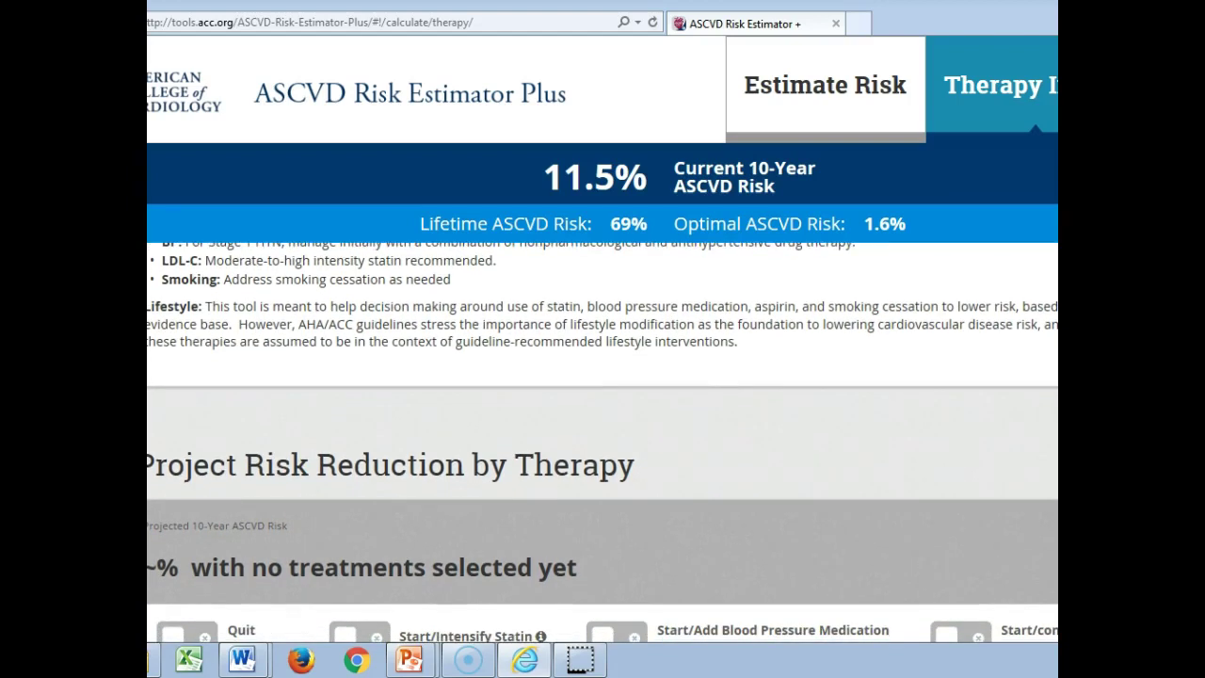
{"action": "scroll", "coordinate": [603, 443], "scroll_direction": "down", "scroll_amount": 1}
{"action": "scroll", "coordinate": [602, 436], "scroll_direction": "down", "scroll_amount": 3}
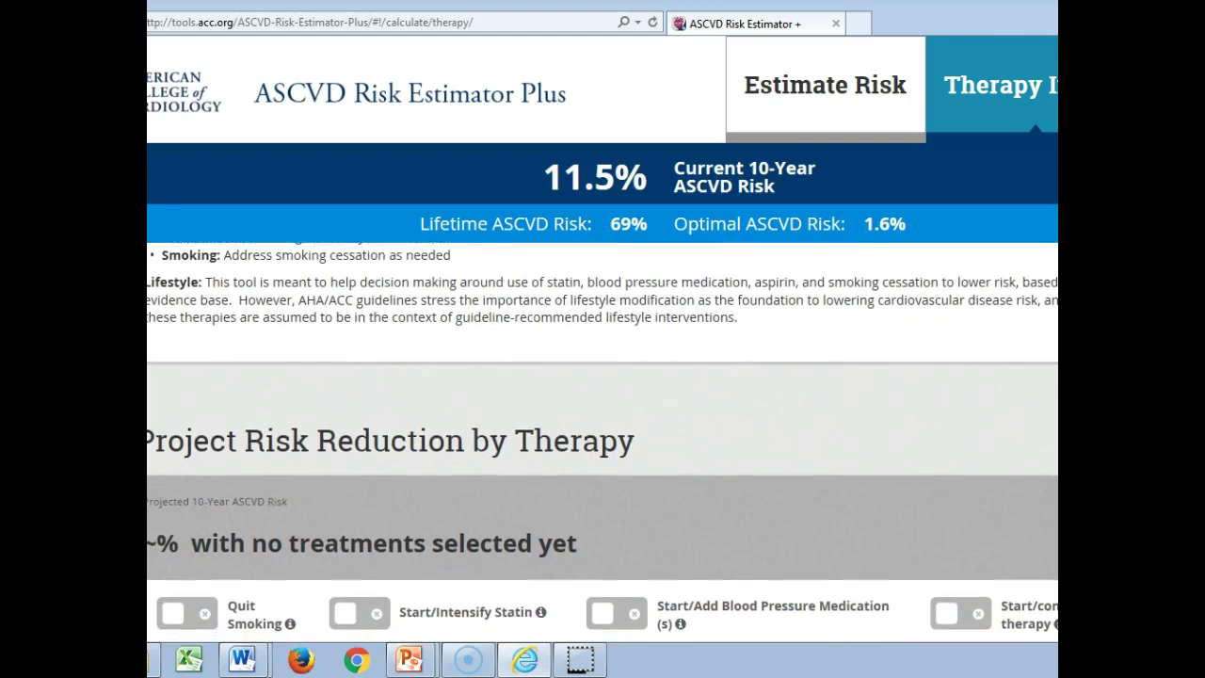
{"action": "scroll", "coordinate": [603, 443], "scroll_direction": "down", "scroll_amount": 5}
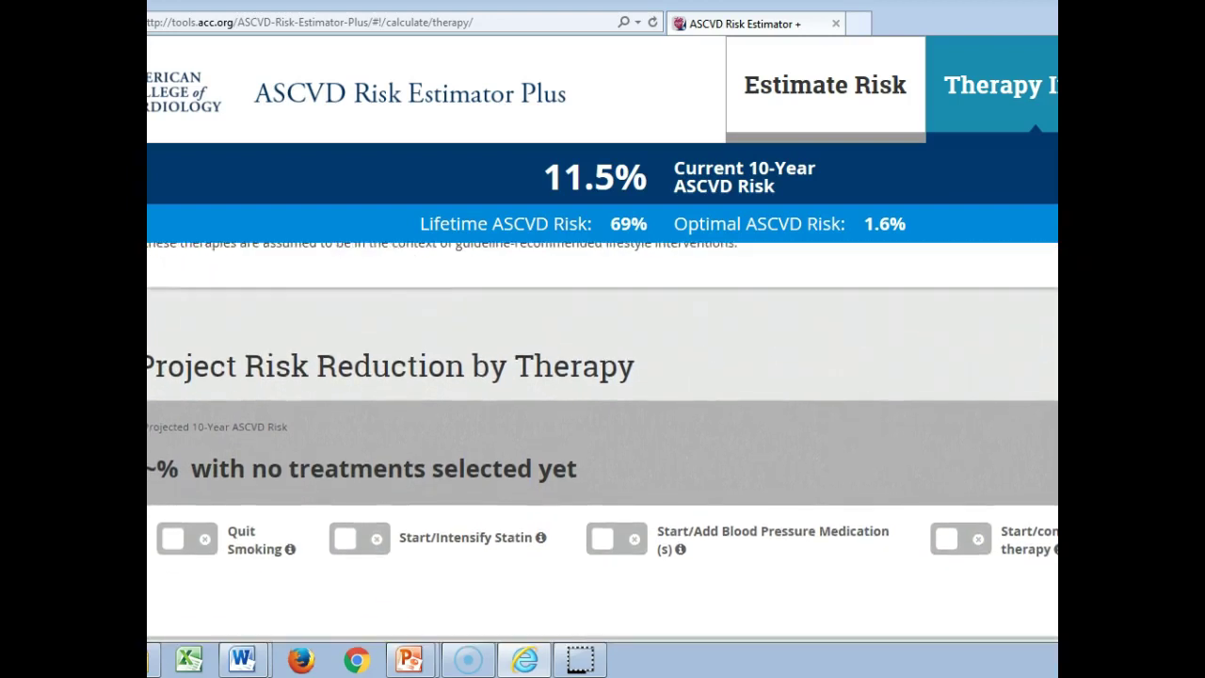
{"action": "scroll", "coordinate": [603, 443], "scroll_direction": "down", "scroll_amount": 1}
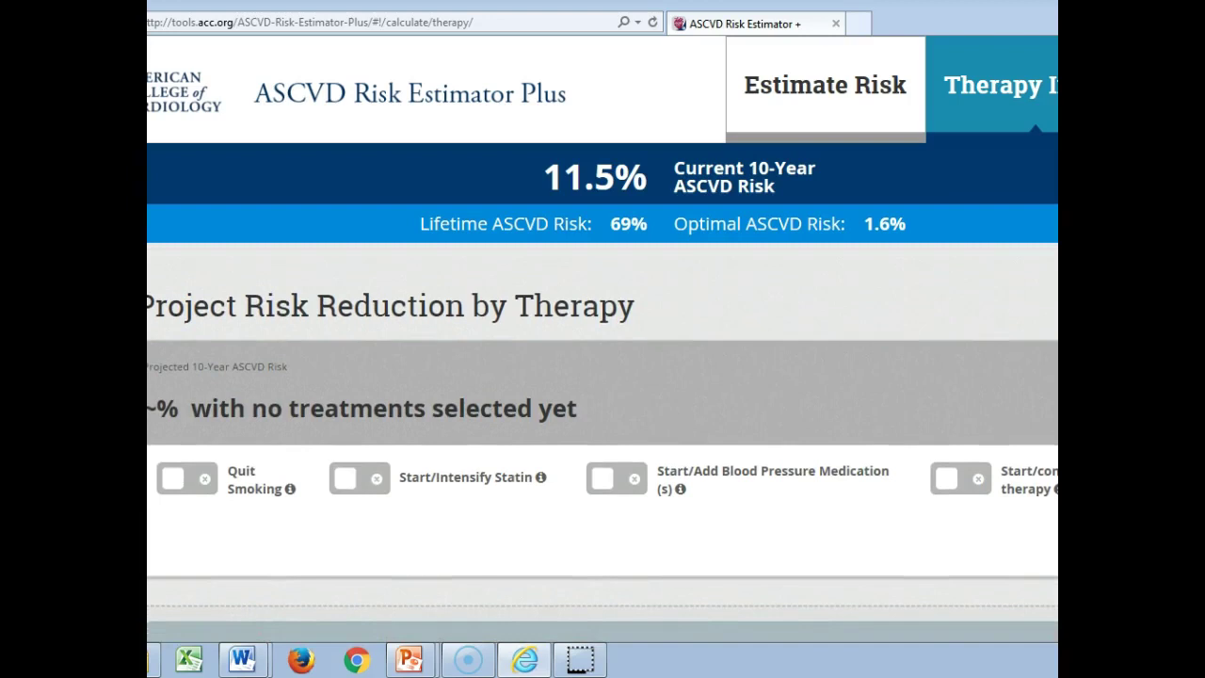
{"action": "scroll", "coordinate": [603, 442], "scroll_direction": "down", "scroll_amount": 3}
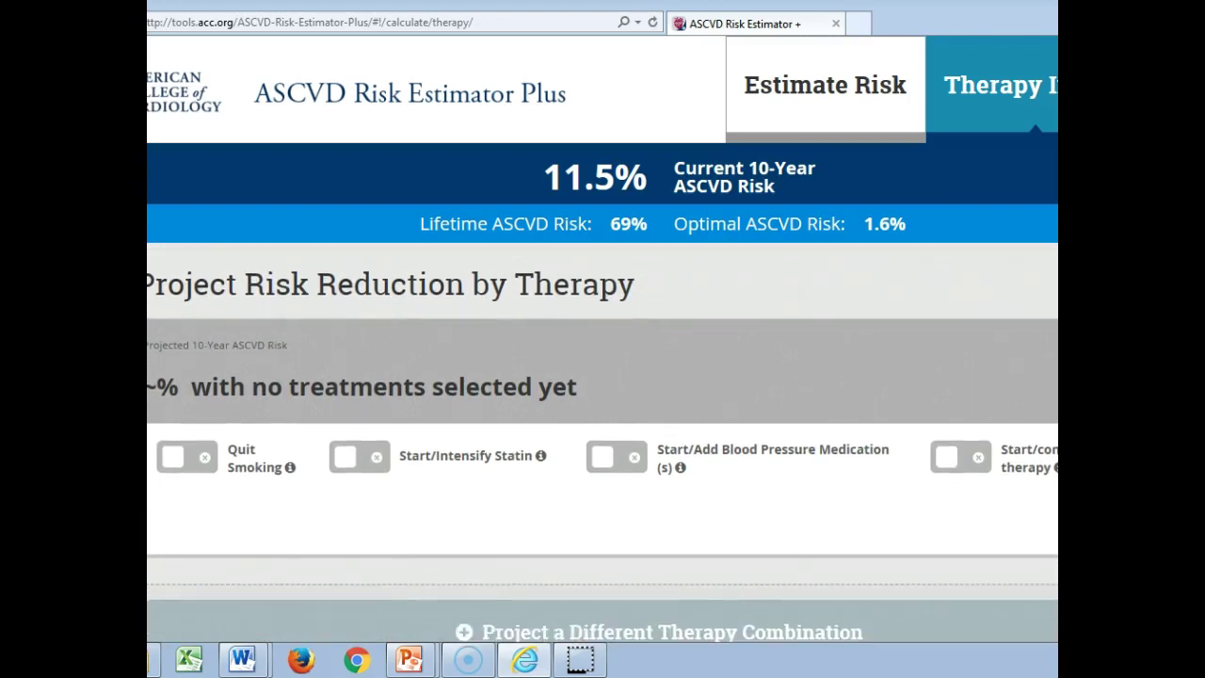
{"action": "scroll", "coordinate": [602, 442], "scroll_direction": "down", "scroll_amount": 1}
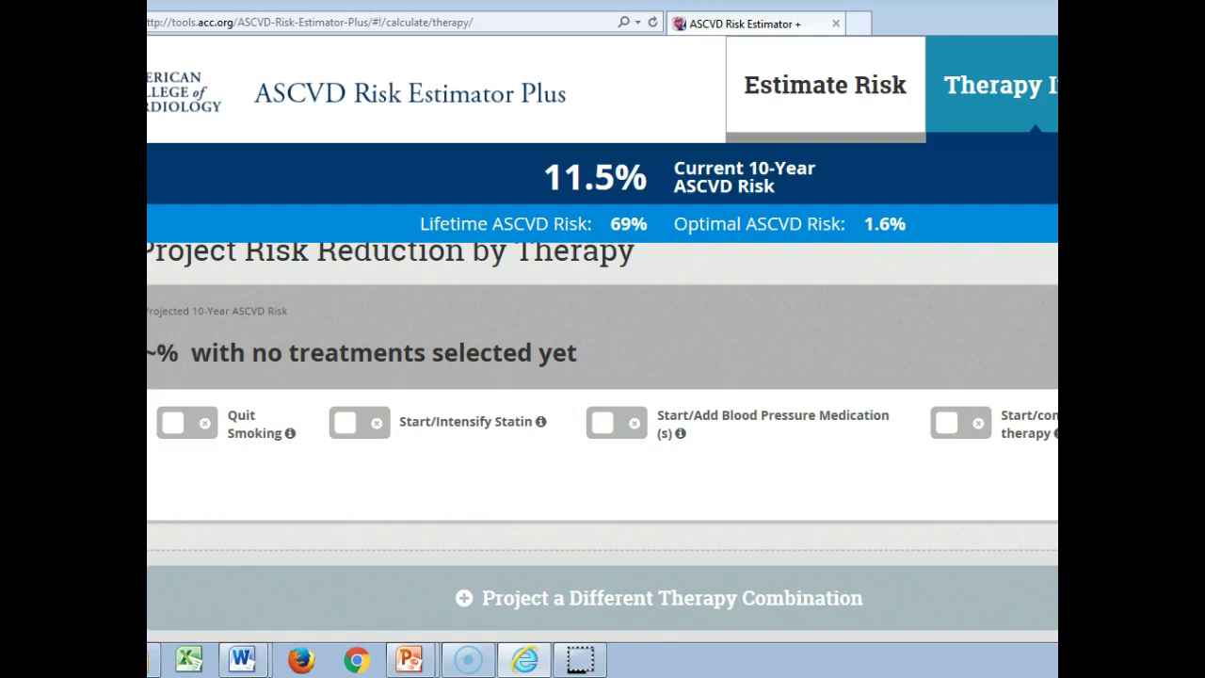
{"action": "scroll", "coordinate": [508, 332], "scroll_direction": "down", "scroll_amount": 1}
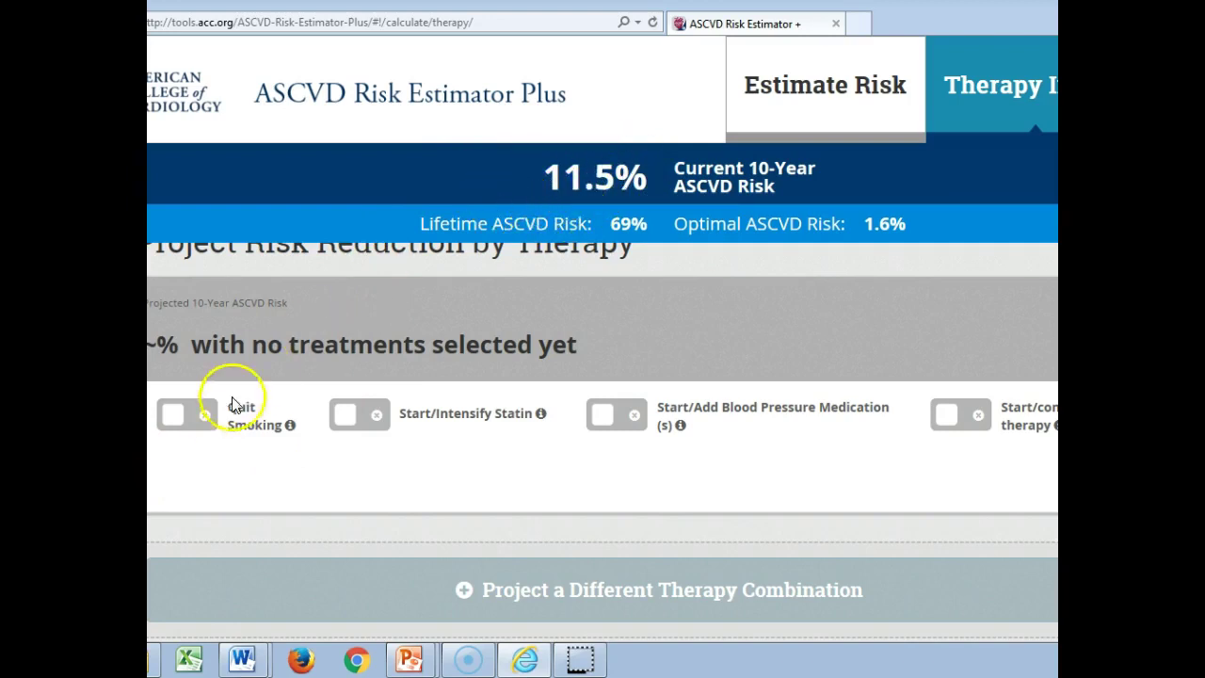
Turn on Quit Smoking, statin, blood pressure medication and aspirin therapy, projecting 4.1% risk
{"action": "left_click", "coordinate": [170, 425]}
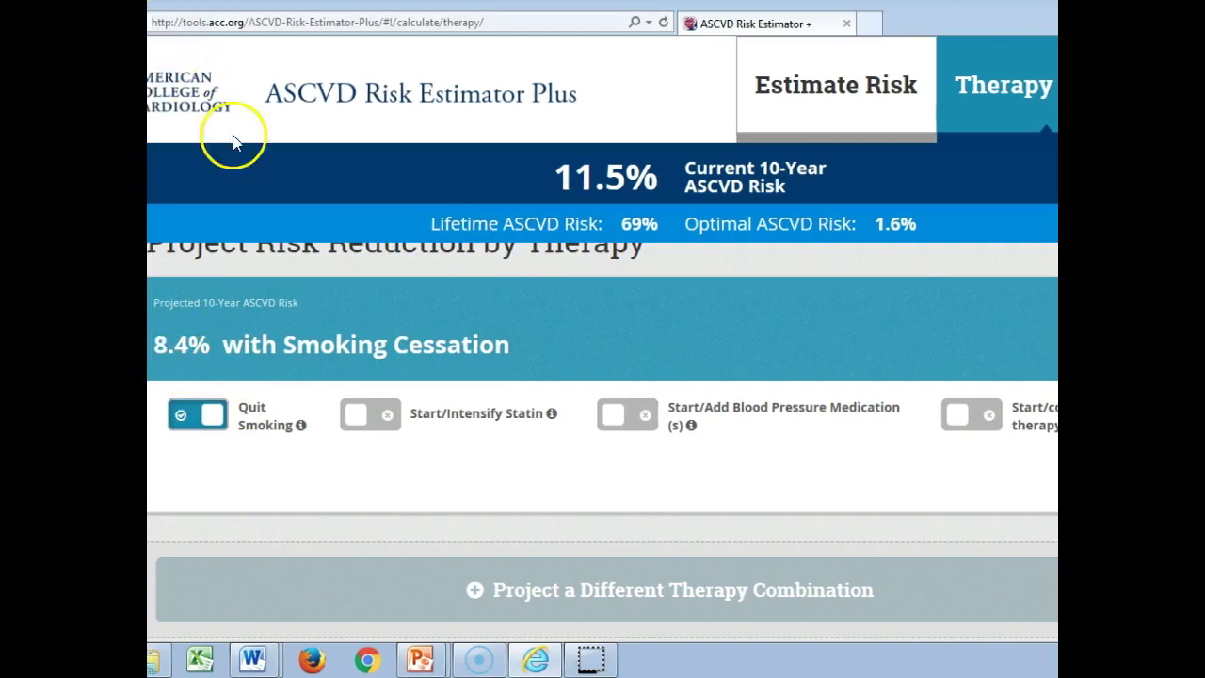
{"action": "left_click", "coordinate": [346, 415]}
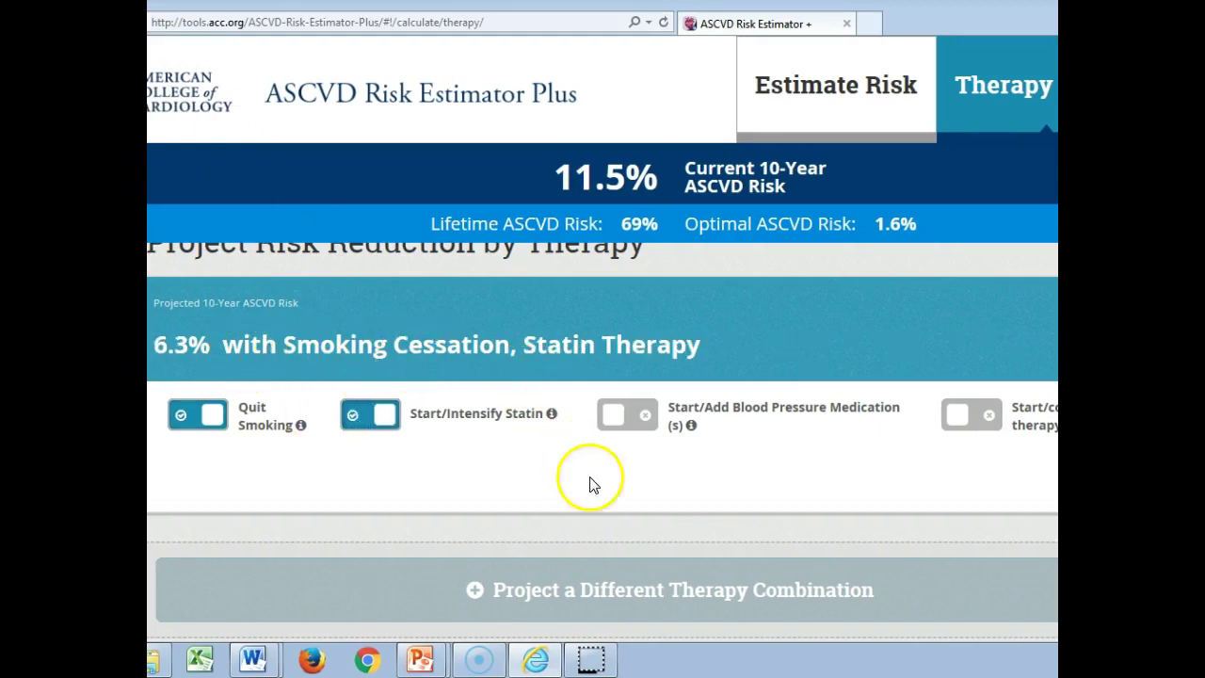
{"action": "left_click", "coordinate": [615, 422]}
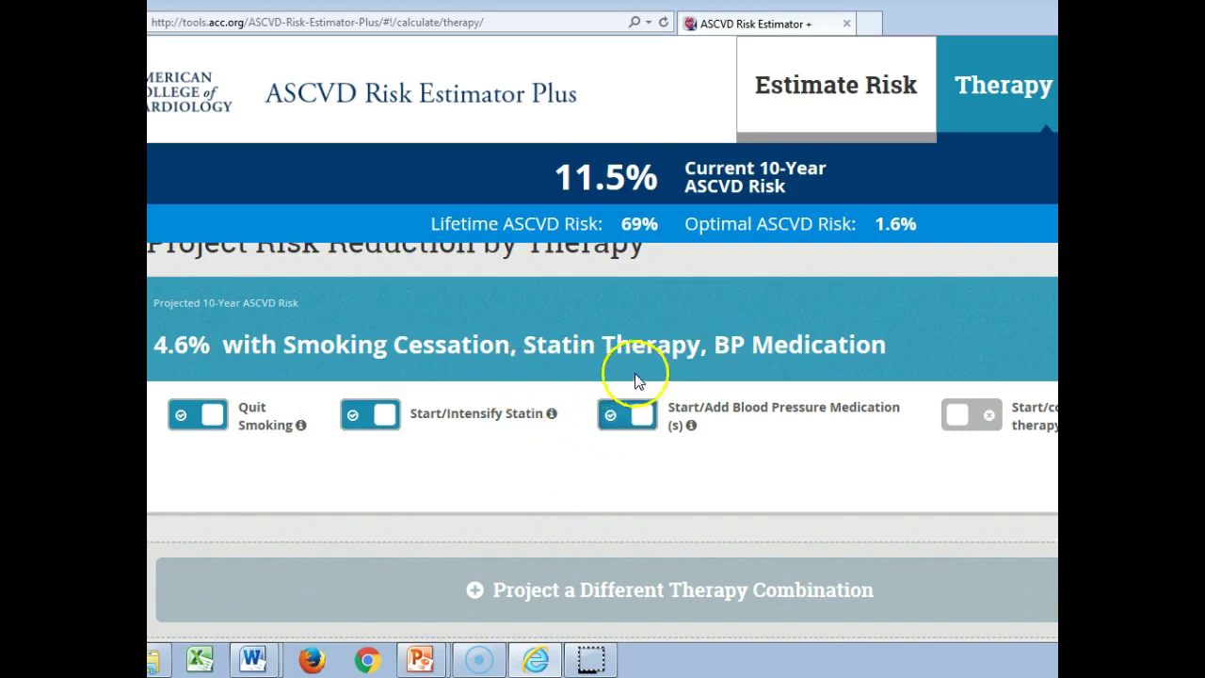
{"action": "left_click", "coordinate": [960, 417]}
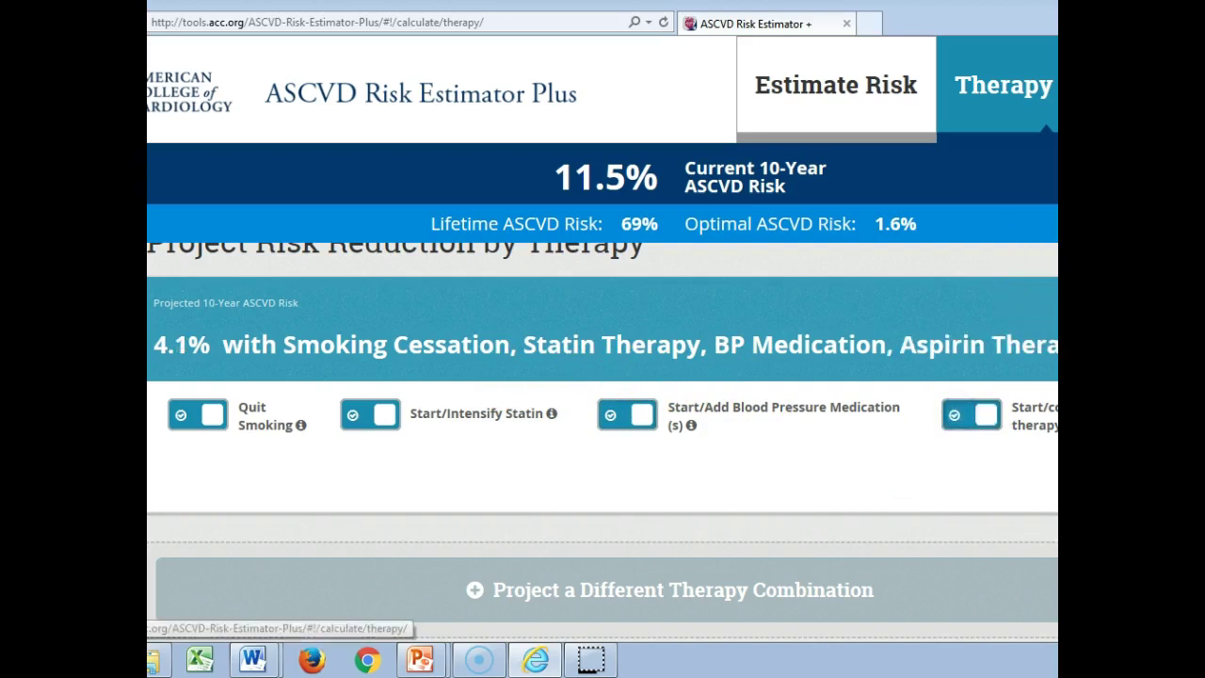